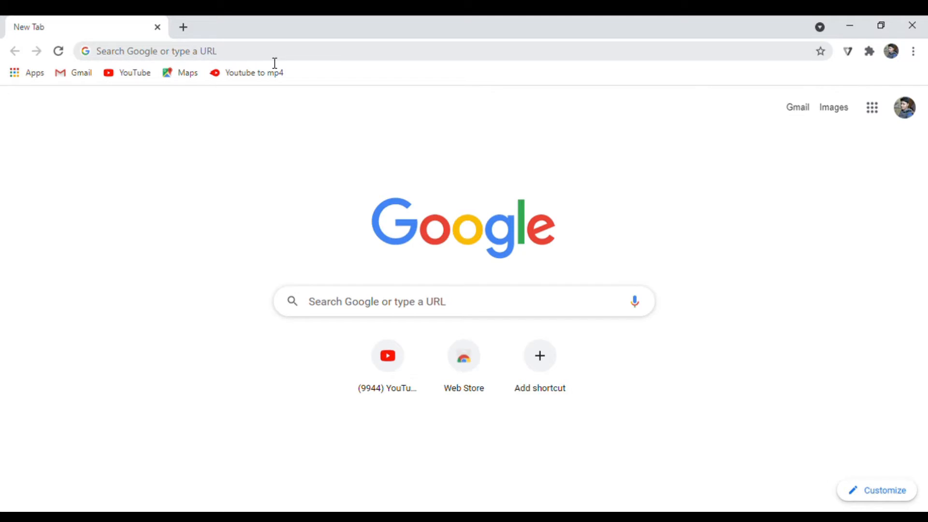
Search the web for "annaconda" and open the Anaconda website.
{"action": "left_click", "coordinate": [308, 59]}
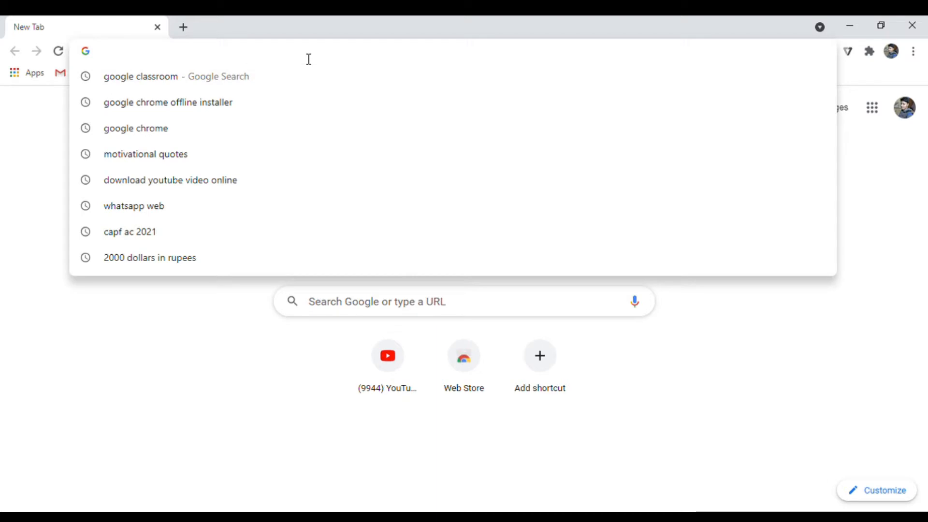
{"action": "type", "text": "anna"}
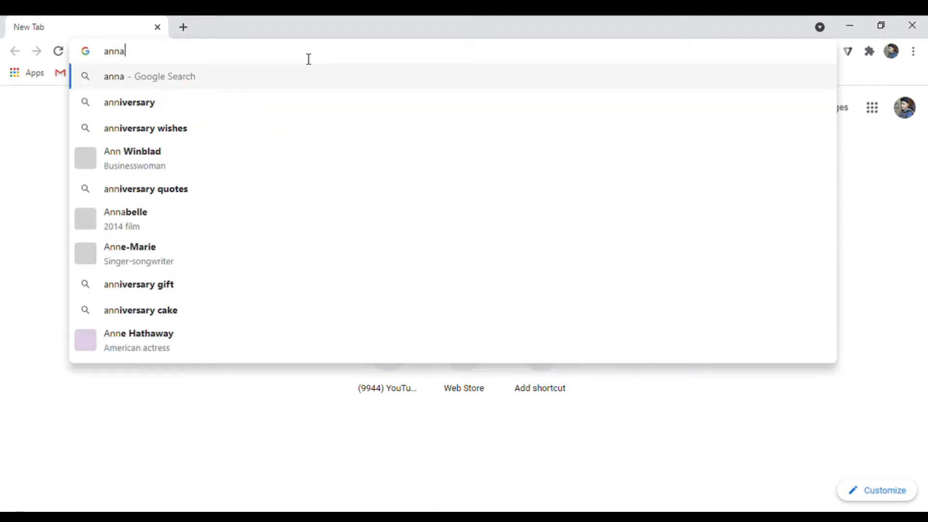
{"action": "type", "text": "conda"}
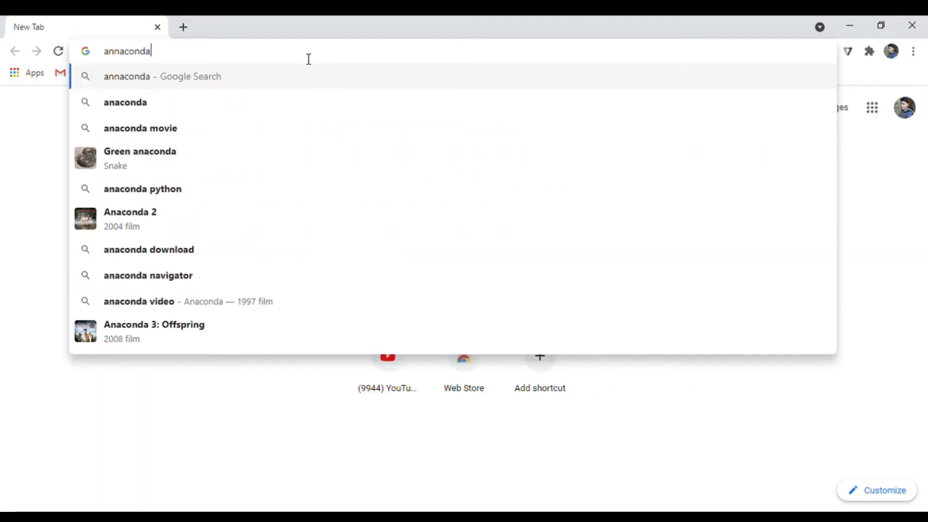
{"action": "key", "text": "Return"}
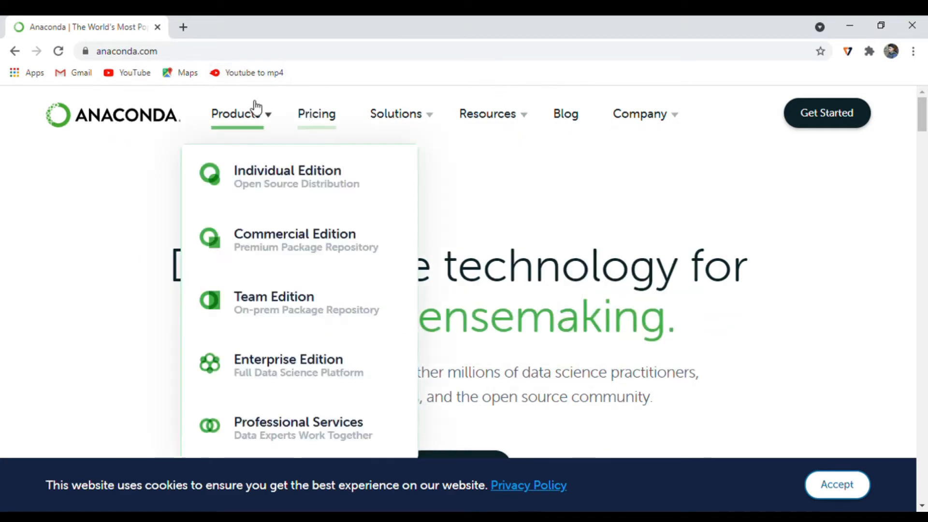
Open the Anaconda Pricing page and review the features of the Commercial, Team and Enterprise editions.
{"action": "mouse_move", "coordinate": [400, 125]}
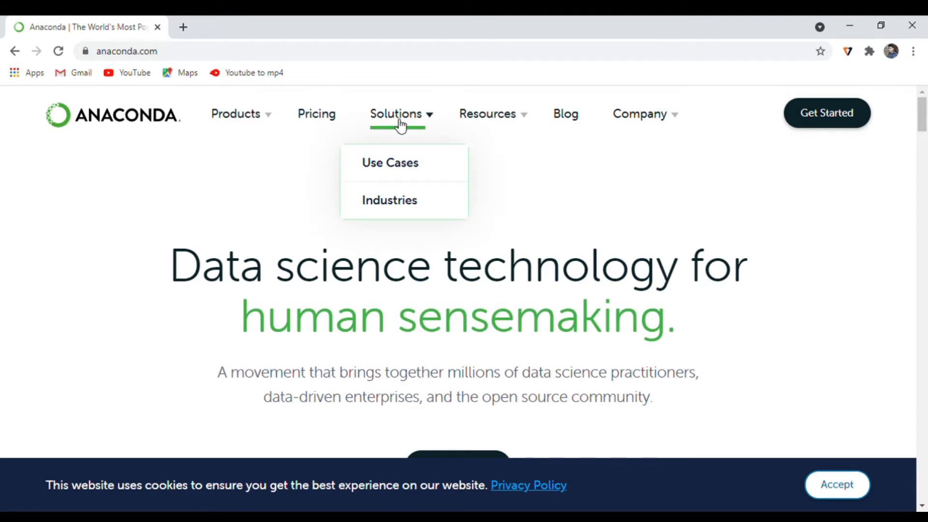
{"action": "left_click", "coordinate": [316, 119]}
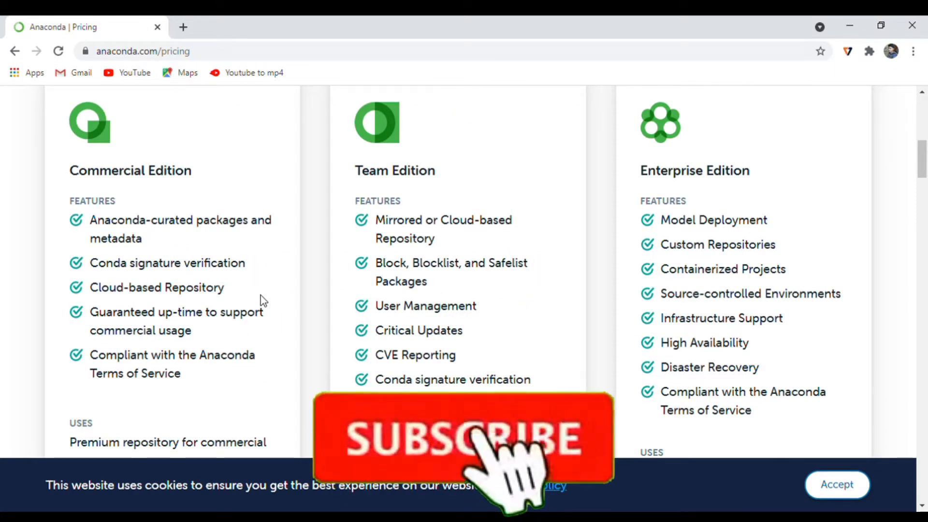
{"action": "scroll", "coordinate": [212, 293], "scroll_direction": "down", "scroll_amount": 2}
{"action": "scroll", "coordinate": [256, 271], "scroll_direction": "up", "scroll_amount": 3}
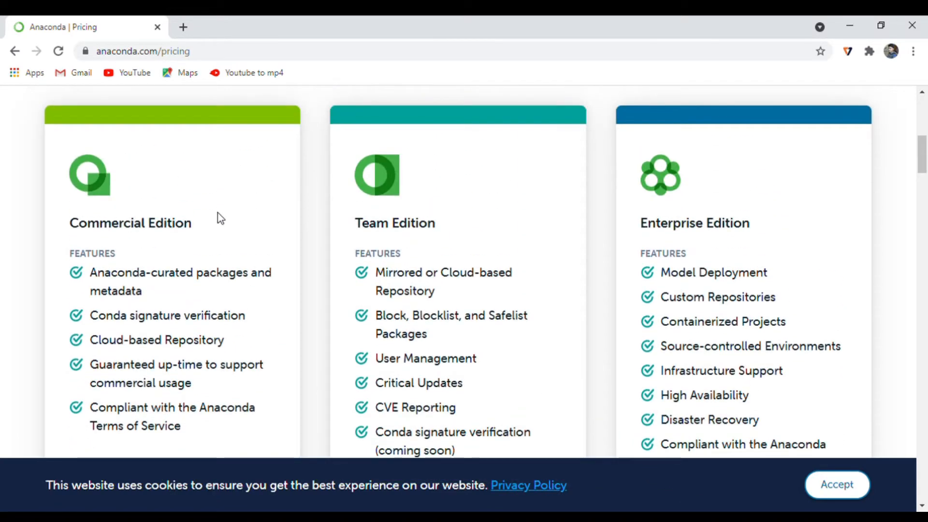
{"action": "scroll", "coordinate": [203, 197], "scroll_direction": "up", "scroll_amount": 5}
Open the Individual Edition product page and look through its description and features.
{"action": "mouse_move", "coordinate": [244, 115]}
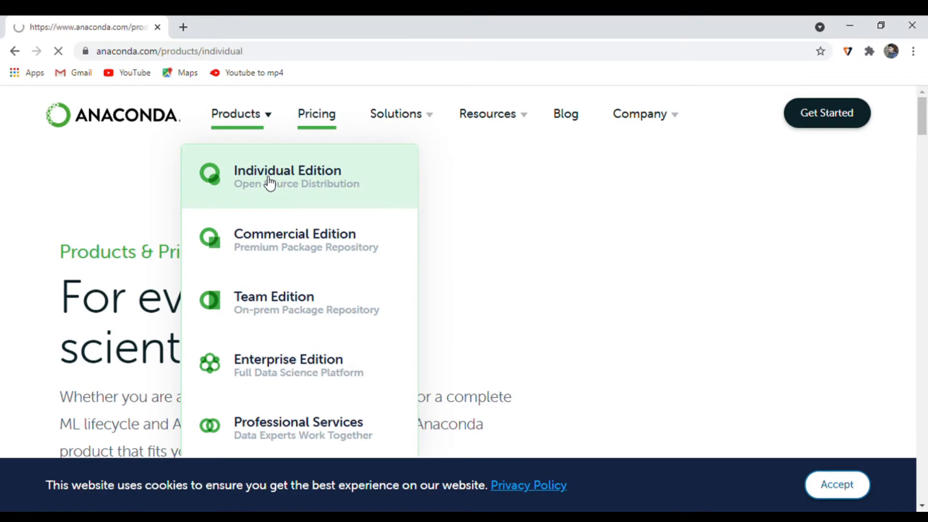
{"action": "scroll", "coordinate": [486, 246], "scroll_direction": "down", "scroll_amount": 3}
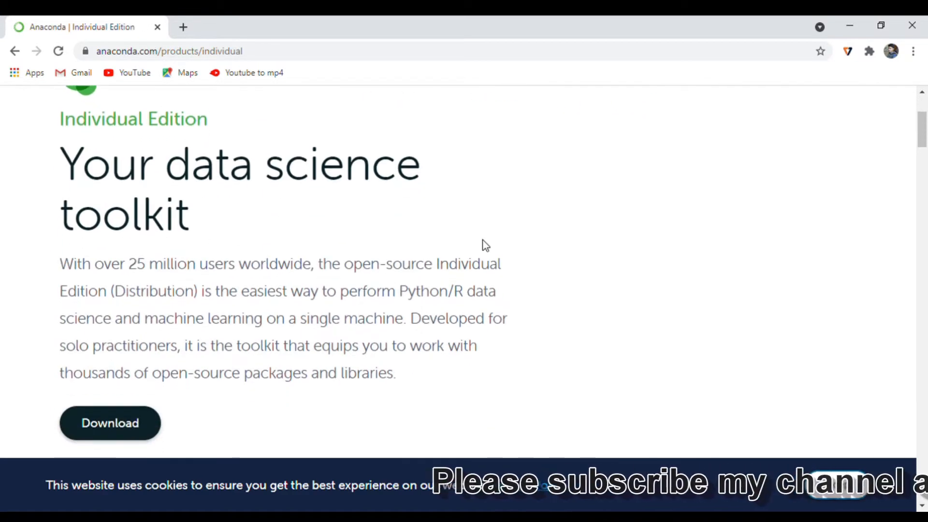
{"action": "scroll", "coordinate": [486, 246], "scroll_direction": "down", "scroll_amount": 2}
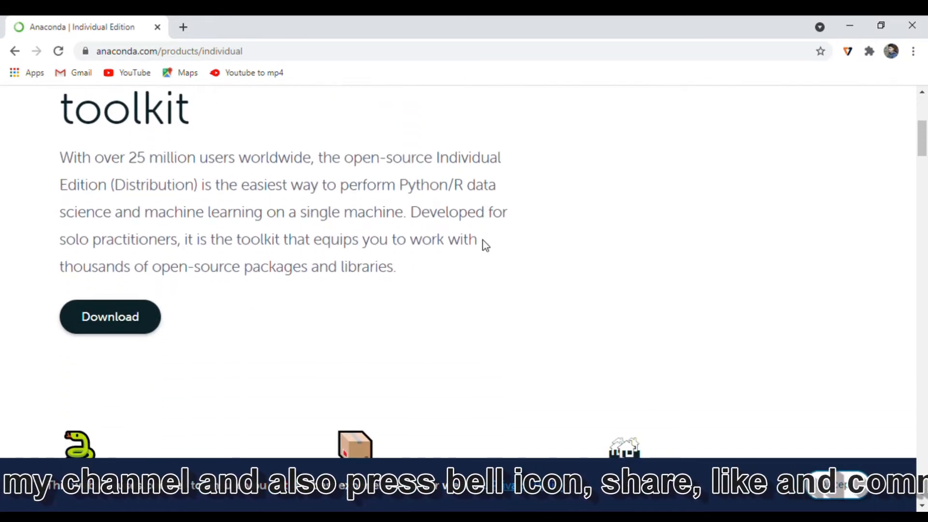
{"action": "scroll", "coordinate": [486, 245], "scroll_direction": "down", "scroll_amount": 4}
{"action": "scroll", "coordinate": [486, 245], "scroll_direction": "down", "scroll_amount": 1}
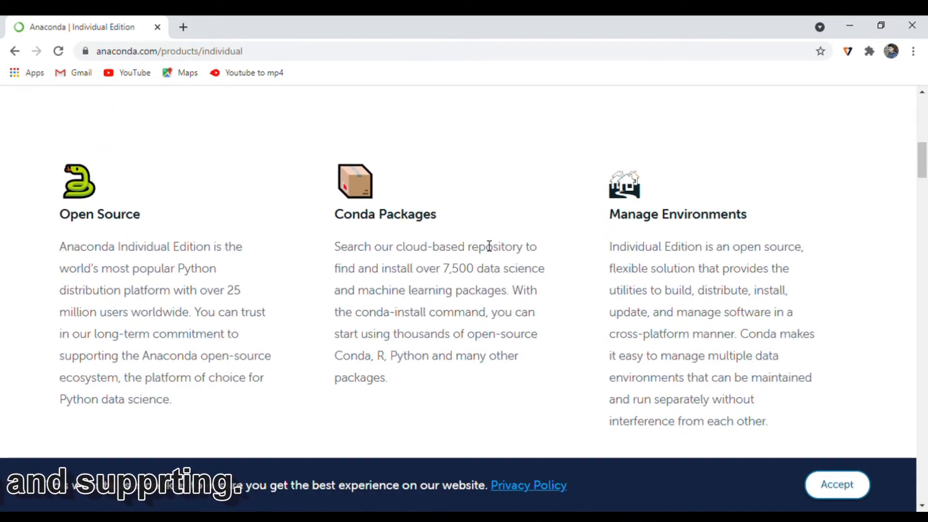
{"action": "scroll", "coordinate": [489, 246], "scroll_direction": "down", "scroll_amount": 6}
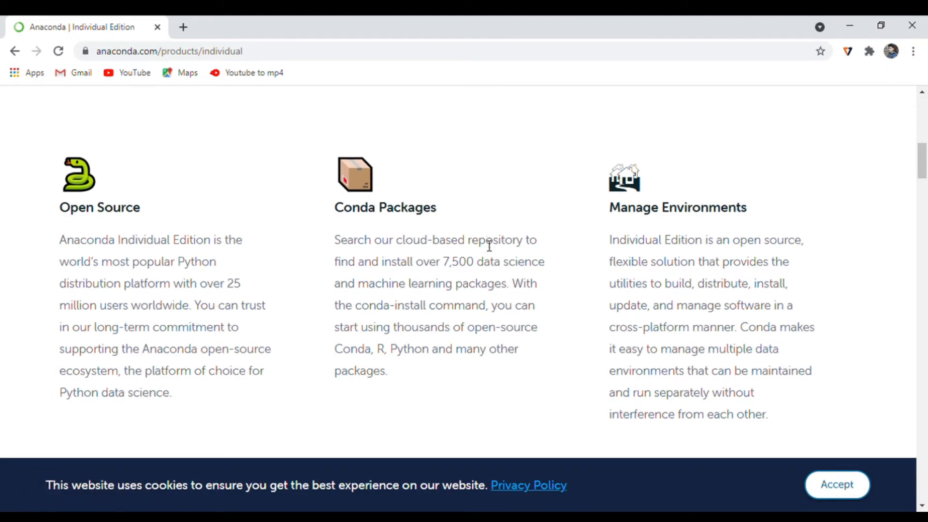
{"action": "scroll", "coordinate": [489, 246], "scroll_direction": "down", "scroll_amount": 8}
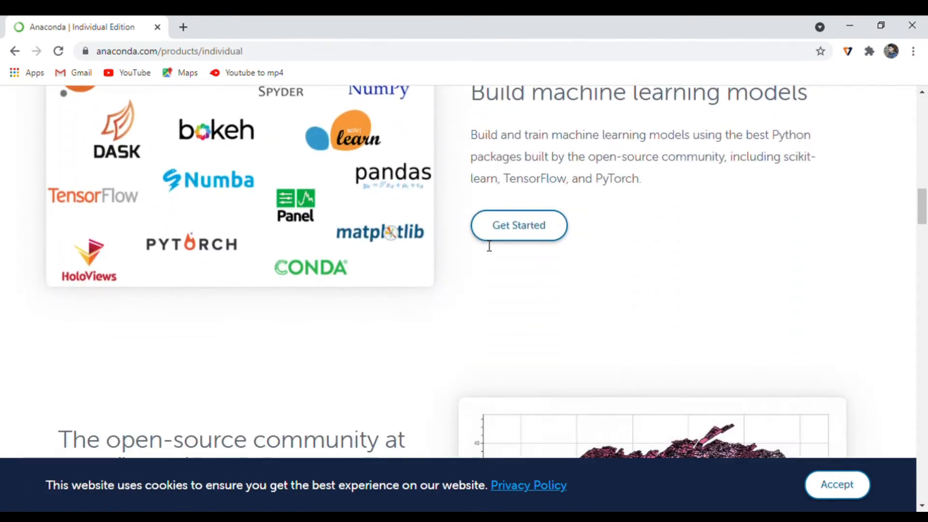
{"action": "scroll", "coordinate": [486, 246], "scroll_direction": "up", "scroll_amount": 11}
{"action": "scroll", "coordinate": [486, 245], "scroll_direction": "up", "scroll_amount": 10}
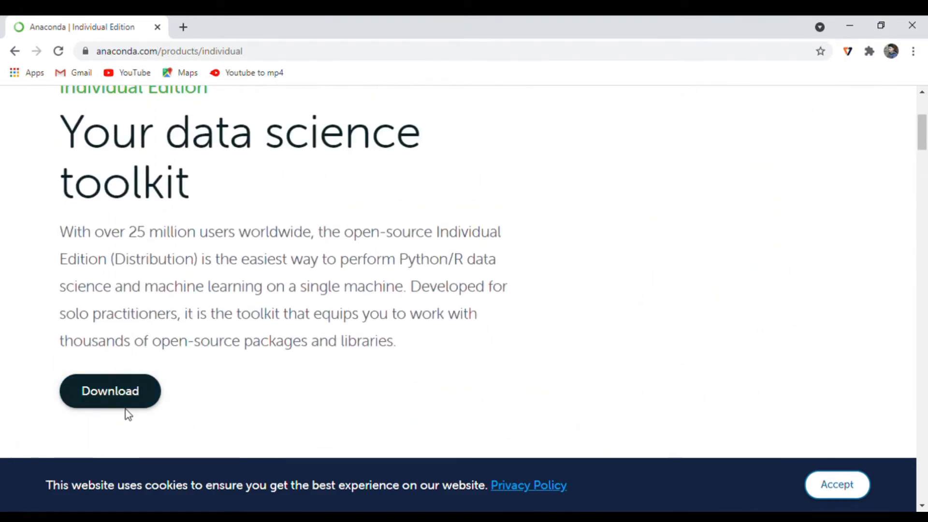
Accept the site's cookies and download the Python 3.8 64-Bit Graphical Installer for Windows.
{"action": "left_click", "coordinate": [127, 403]}
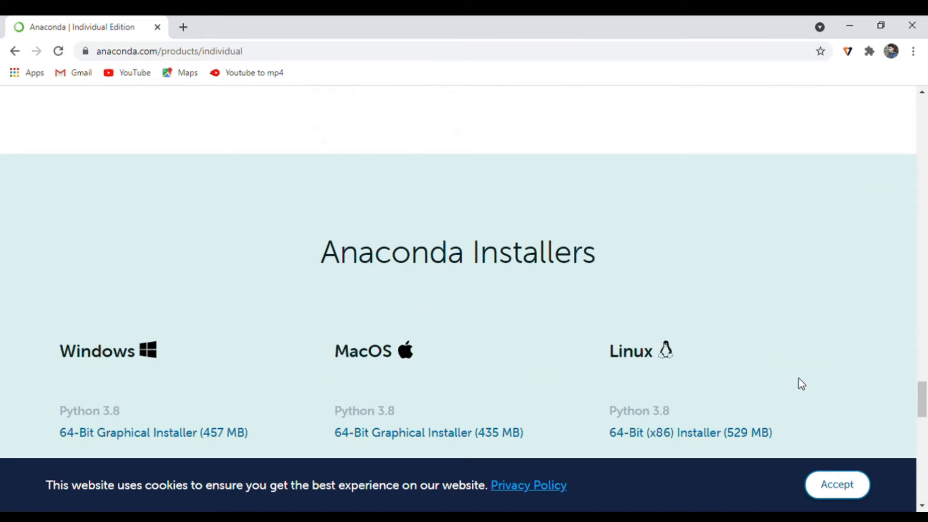
{"action": "left_click", "coordinate": [854, 490]}
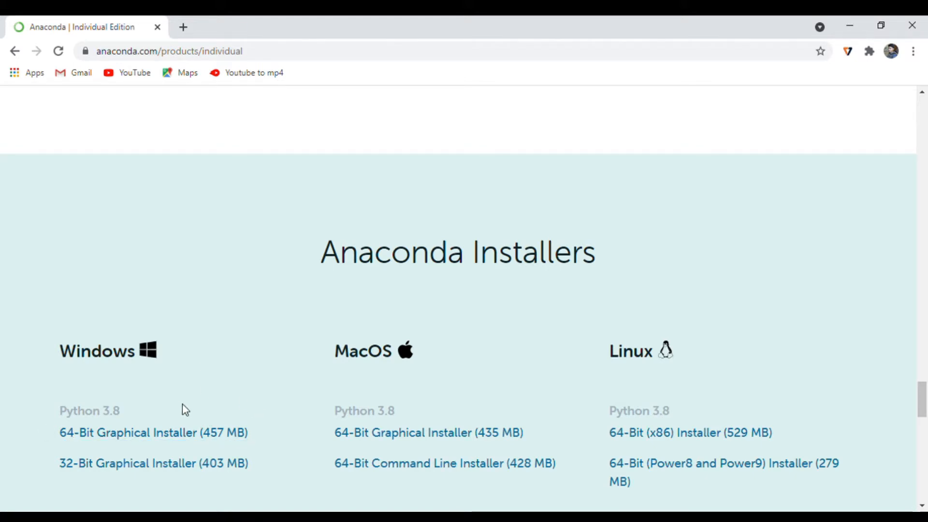
{"action": "left_click", "coordinate": [119, 434]}
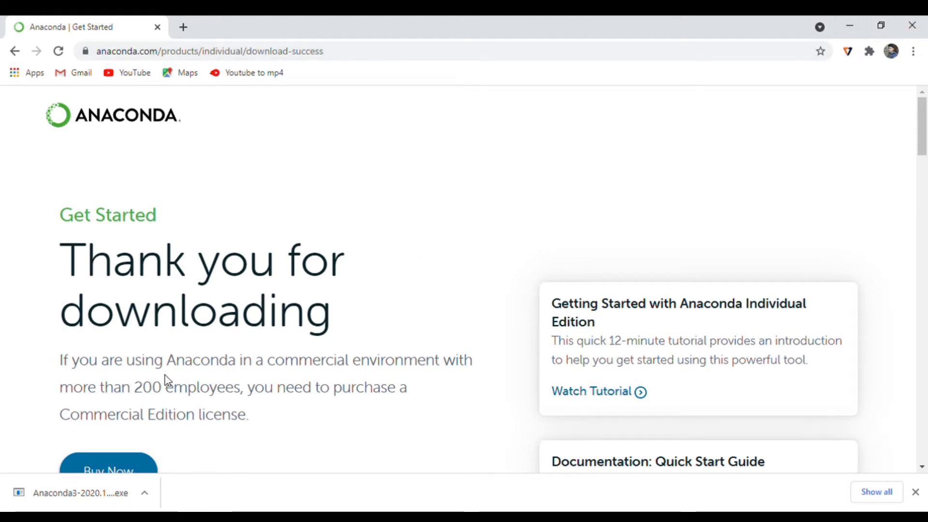
Launch the downloaded Anaconda3 installer and accept its license agreement.
{"action": "left_click", "coordinate": [81, 483]}
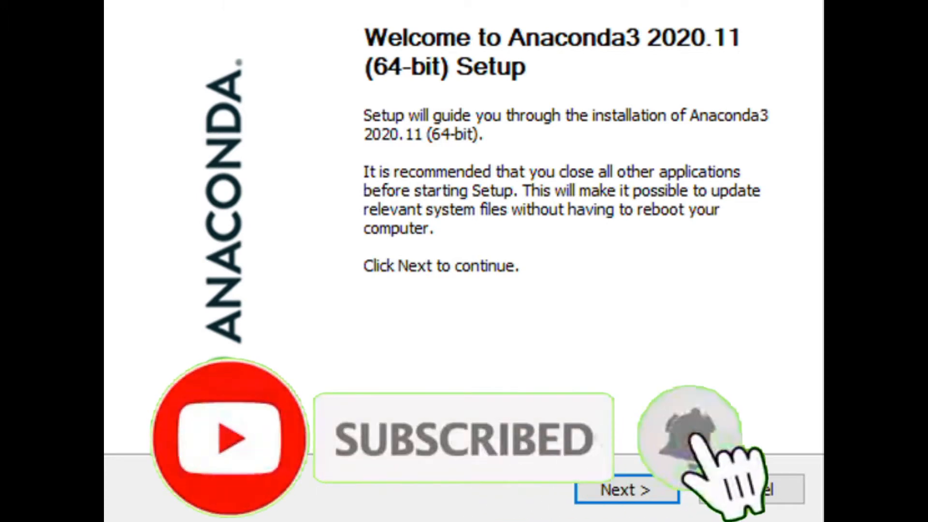
{"action": "left_click", "coordinate": [634, 492]}
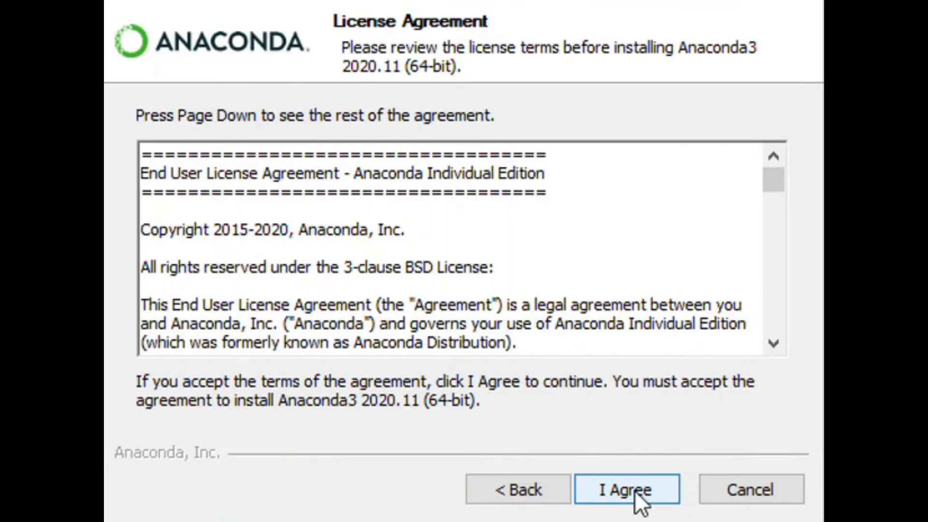
{"action": "scroll", "coordinate": [684, 307], "scroll_direction": "down", "scroll_amount": 10}
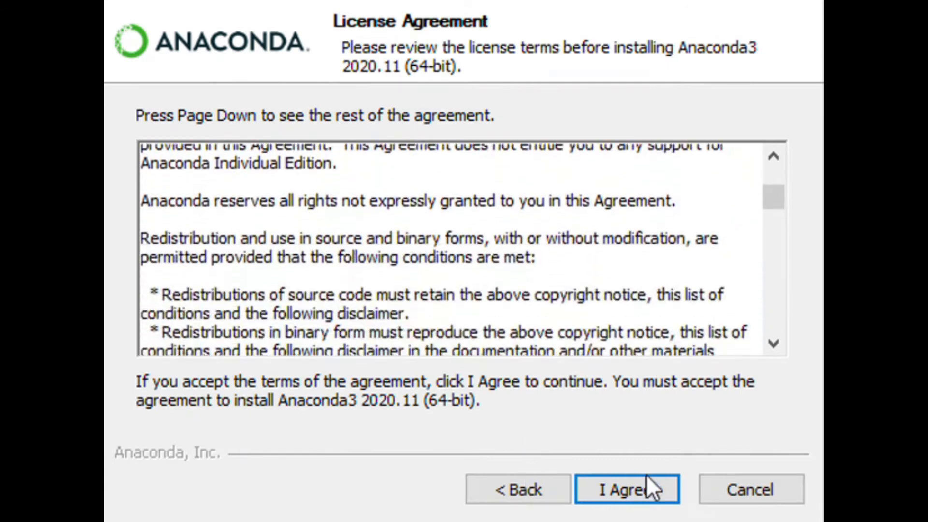
{"action": "scroll", "coordinate": [633, 492], "scroll_direction": "down", "scroll_amount": 10}
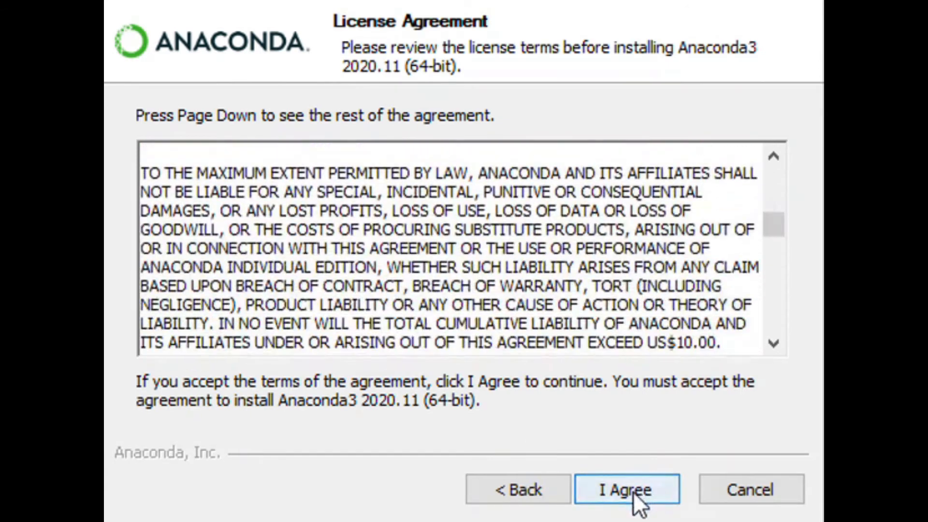
{"action": "left_click", "coordinate": [634, 492]}
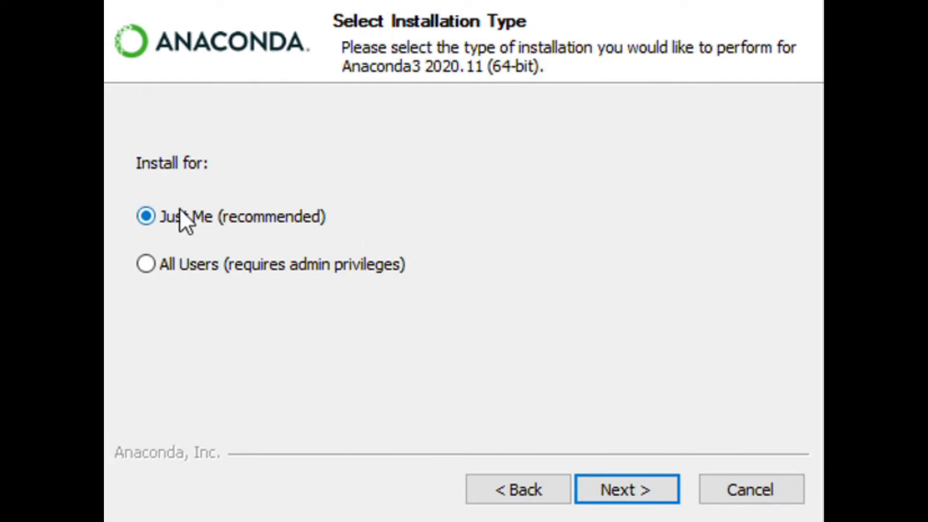
Install Anaconda3 for Just Me in the default destination folder, keeping it registered as the default Python 3.8 and not added to PATH.
{"action": "left_click", "coordinate": [621, 488]}
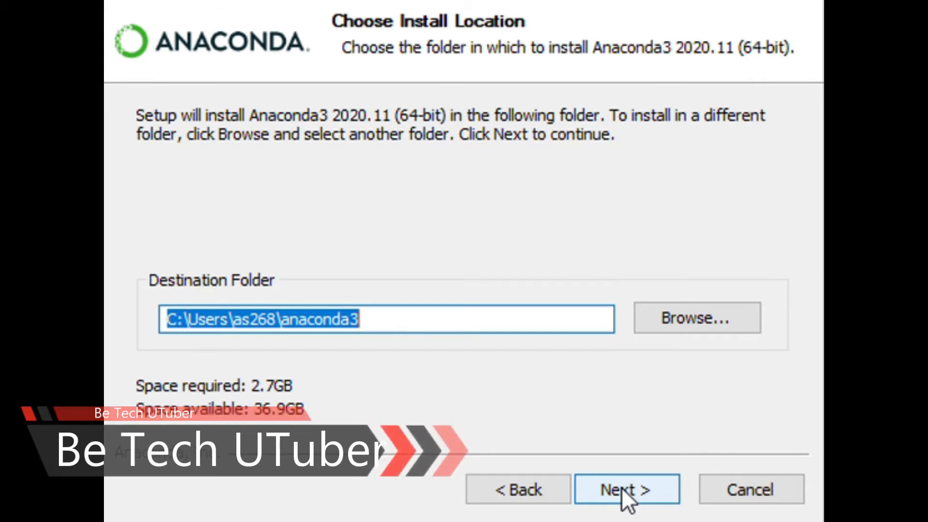
{"action": "left_click", "coordinate": [623, 488]}
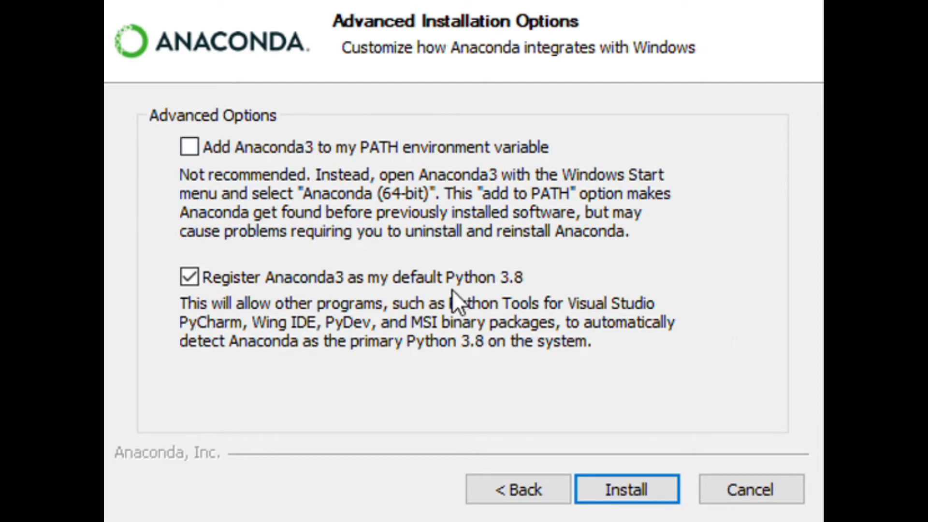
{"action": "left_click", "coordinate": [632, 486]}
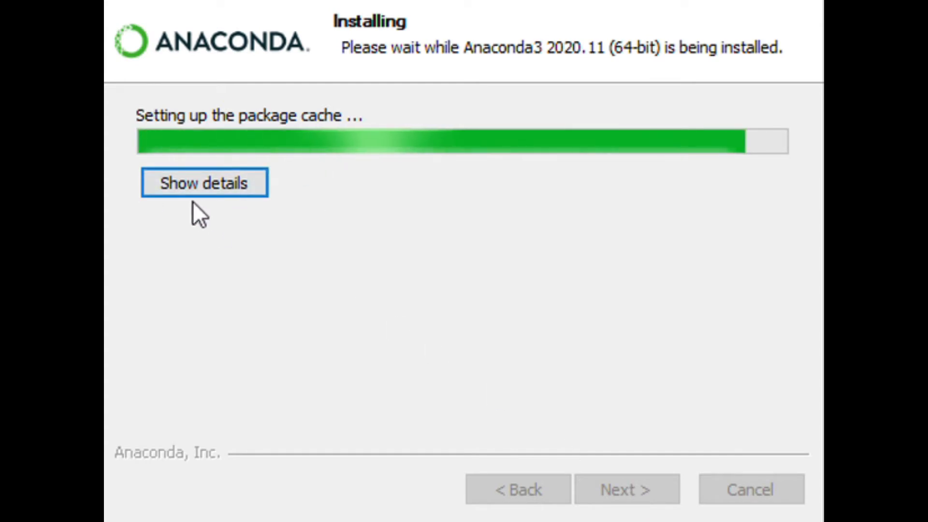
Show the installation details and look through the log of extracted packages.
{"action": "left_click", "coordinate": [198, 184]}
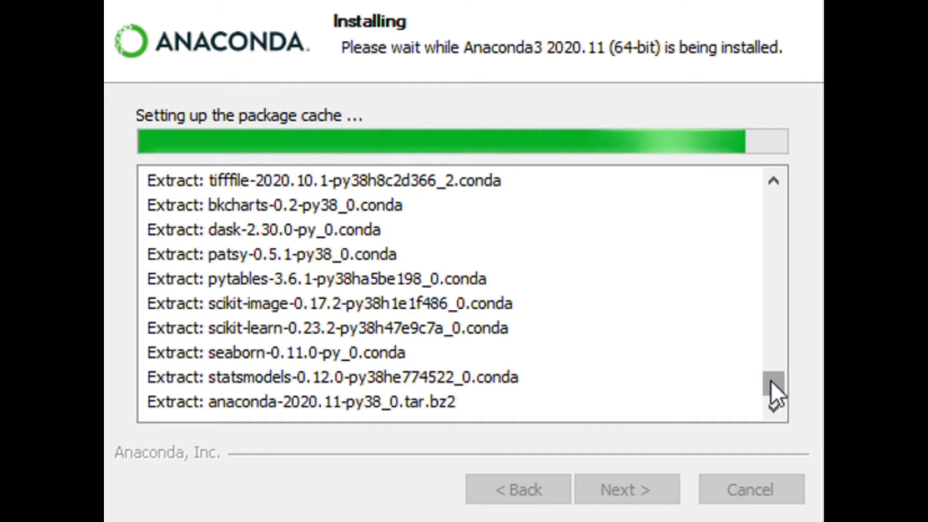
{"action": "left_click_drag", "start_coordinate": [770, 381], "coordinate": [757, 176]}
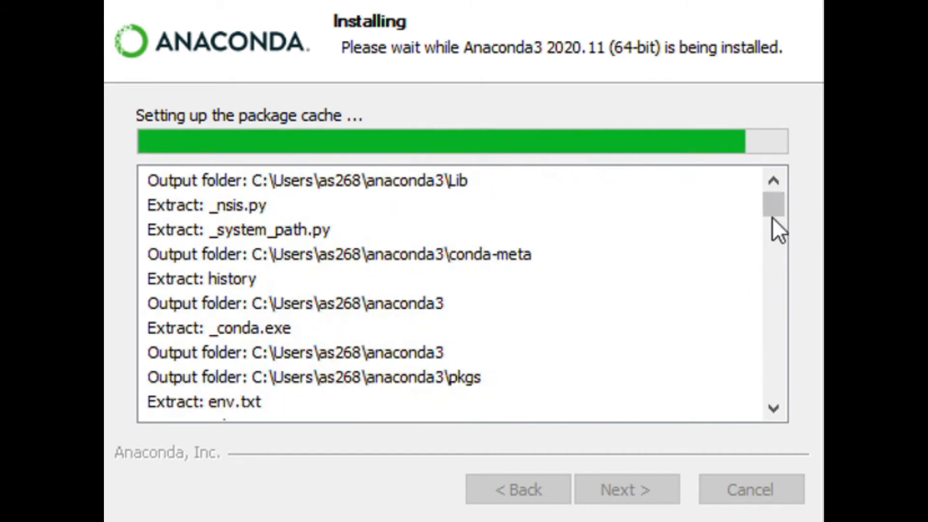
{"action": "left_click_drag", "start_coordinate": [776, 204], "coordinate": [775, 396]}
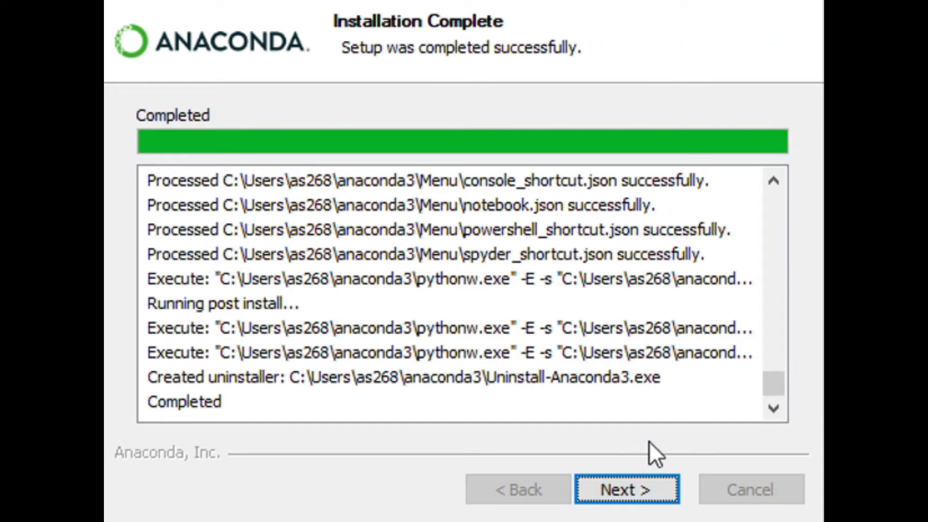
Finish the setup with the Anaconda Individual Edition Tutorial and Getting Started with Anaconda options unchecked.
{"action": "left_click", "coordinate": [643, 486]}
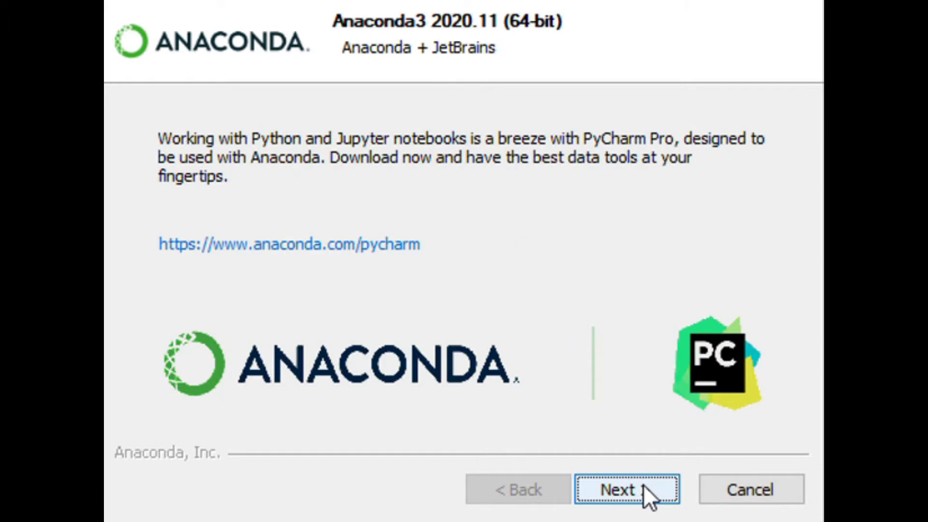
{"action": "left_click", "coordinate": [643, 485]}
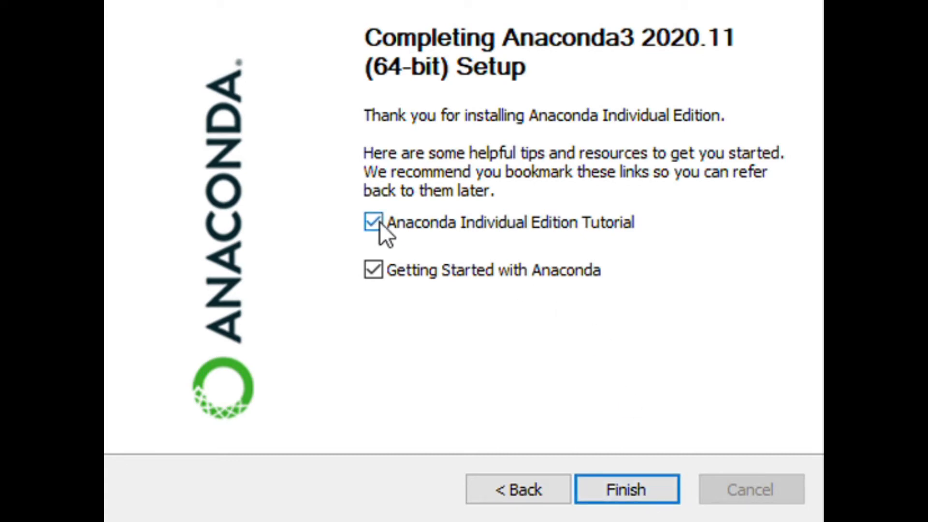
{"action": "left_click", "coordinate": [373, 269]}
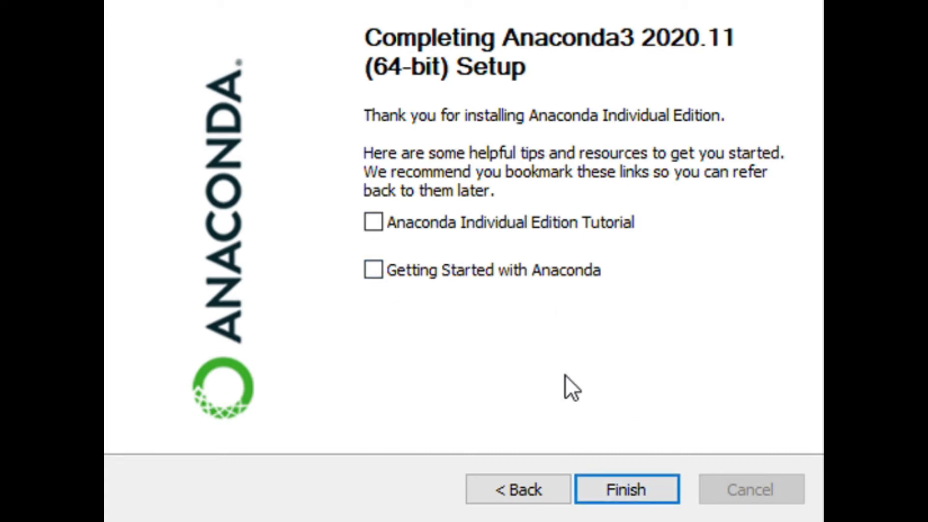
{"action": "left_click", "coordinate": [627, 495]}
Search Windows for "ana" and launch Anaconda Navigator (anaconda3).
{"action": "left_click", "coordinate": [19, 509]}
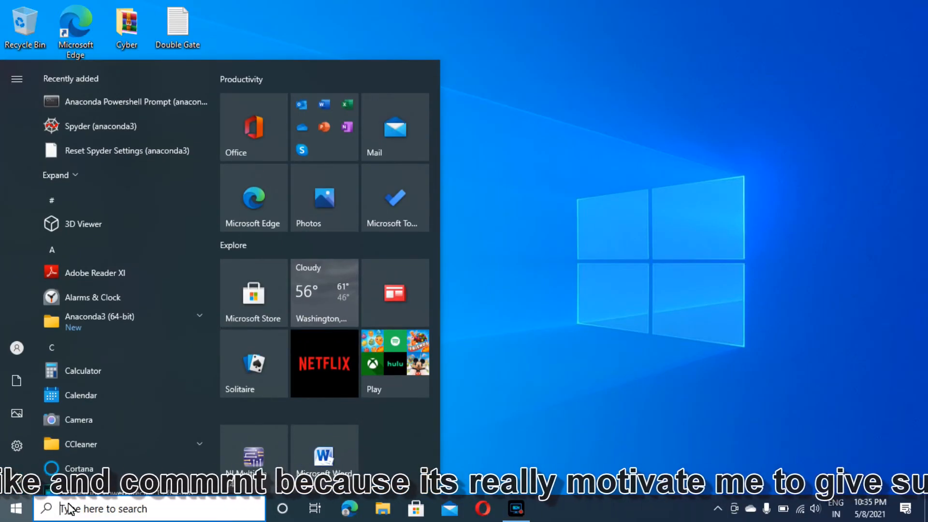
{"action": "left_click", "coordinate": [73, 508]}
{"action": "type", "text": "ana"}
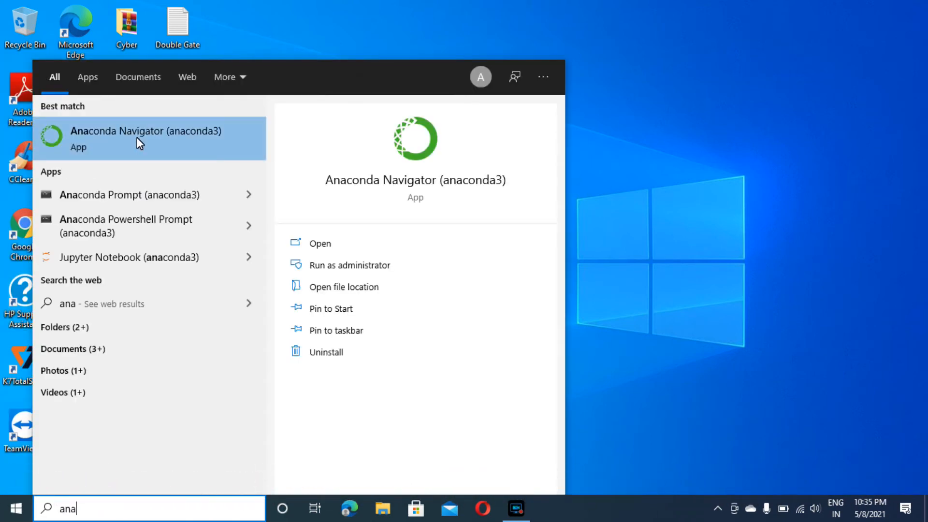
{"action": "left_click", "coordinate": [138, 138]}
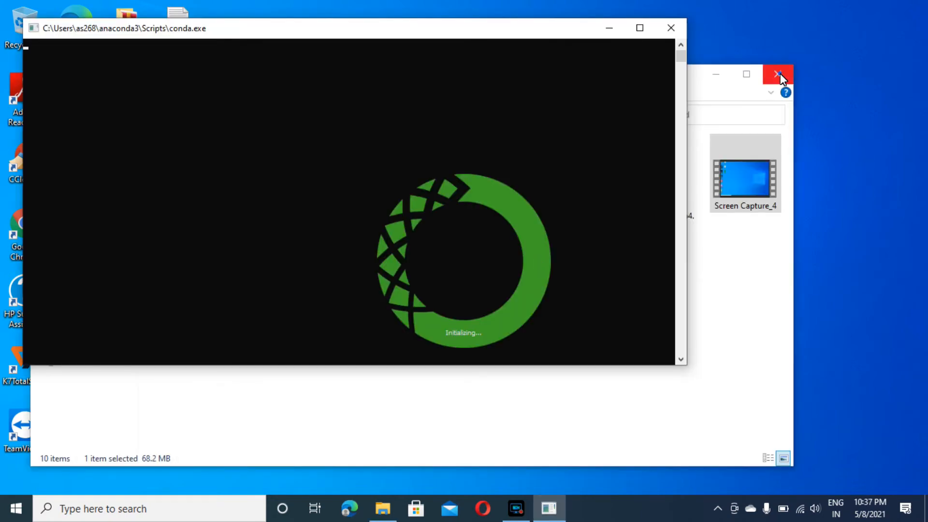
{"action": "left_click", "coordinate": [778, 74]}
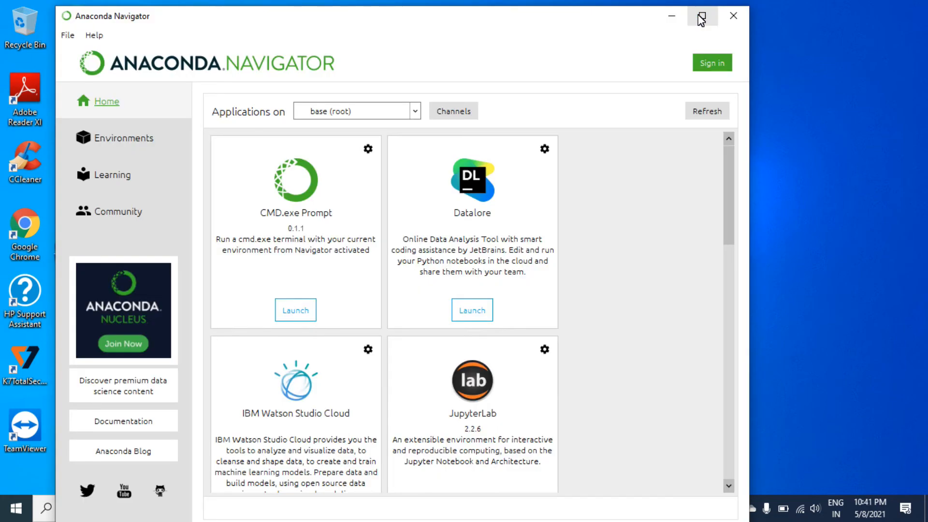
Look through the applications available for base (root) in Anaconda Navigator and launch Jupyter Notebook.
{"action": "left_click", "coordinate": [698, 14]}
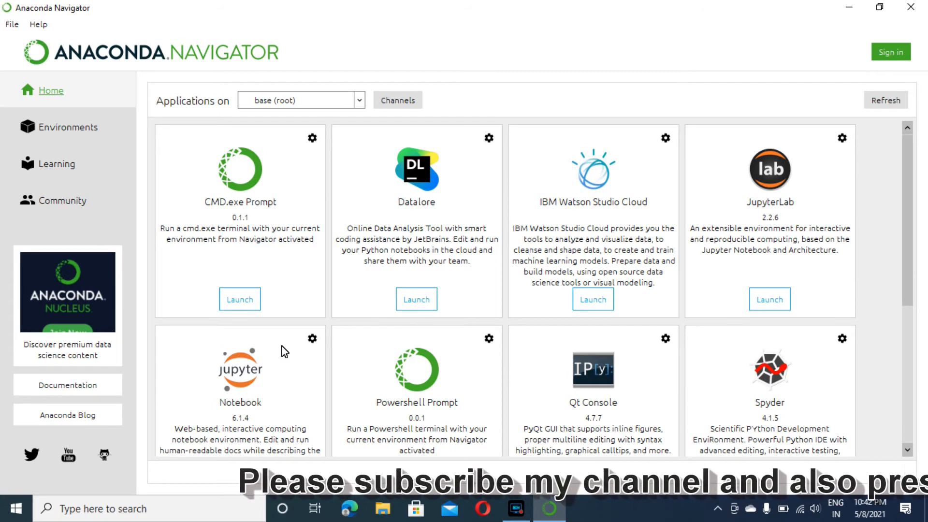
{"action": "scroll", "coordinate": [284, 352], "scroll_direction": "down", "scroll_amount": 5}
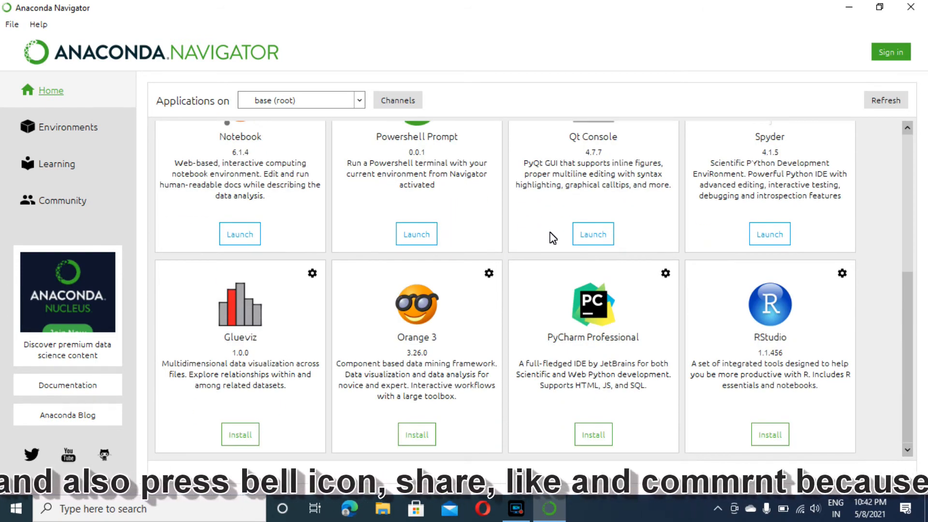
{"action": "scroll", "coordinate": [551, 236], "scroll_direction": "up", "scroll_amount": 5}
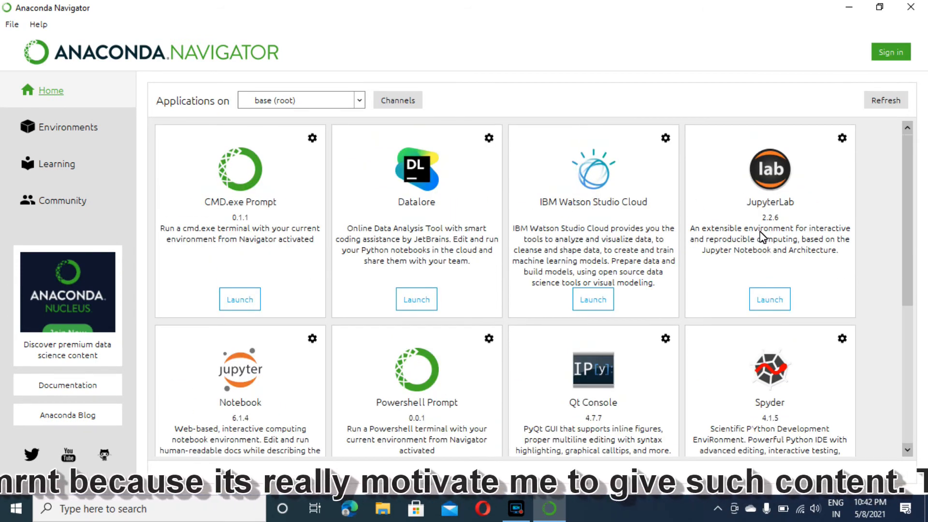
{"action": "scroll", "coordinate": [519, 342], "scroll_direction": "down", "scroll_amount": 5}
{"action": "scroll", "coordinate": [519, 342], "scroll_direction": "up", "scroll_amount": 5}
{"action": "scroll", "coordinate": [519, 342], "scroll_direction": "down", "scroll_amount": 5}
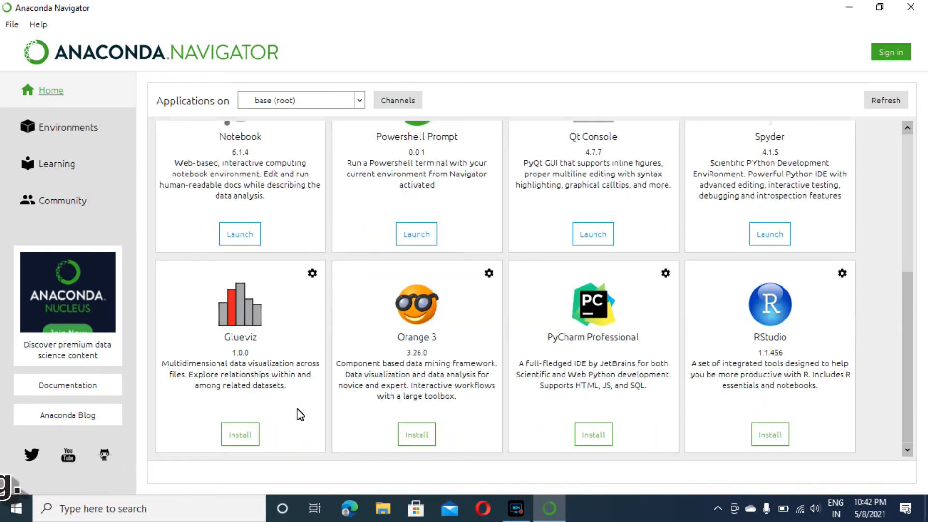
{"action": "left_click", "coordinate": [244, 236]}
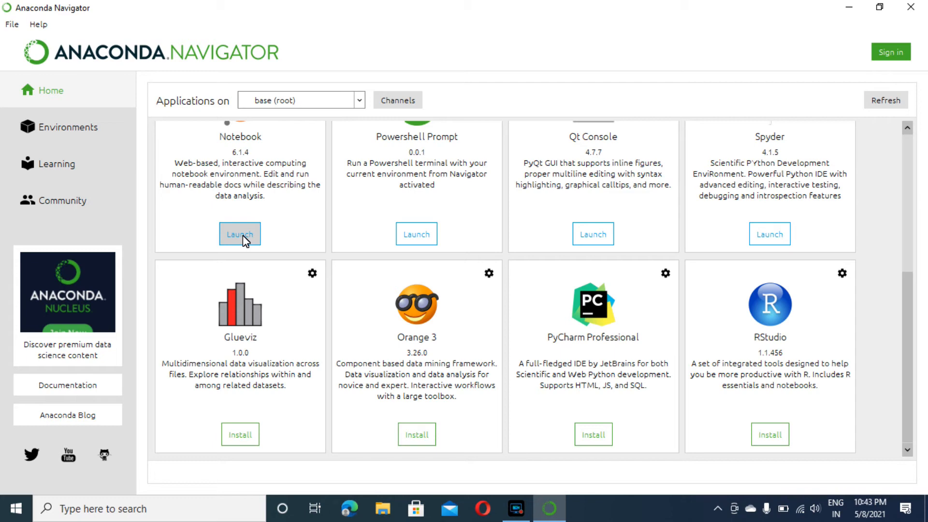
{"action": "left_click", "coordinate": [240, 234]}
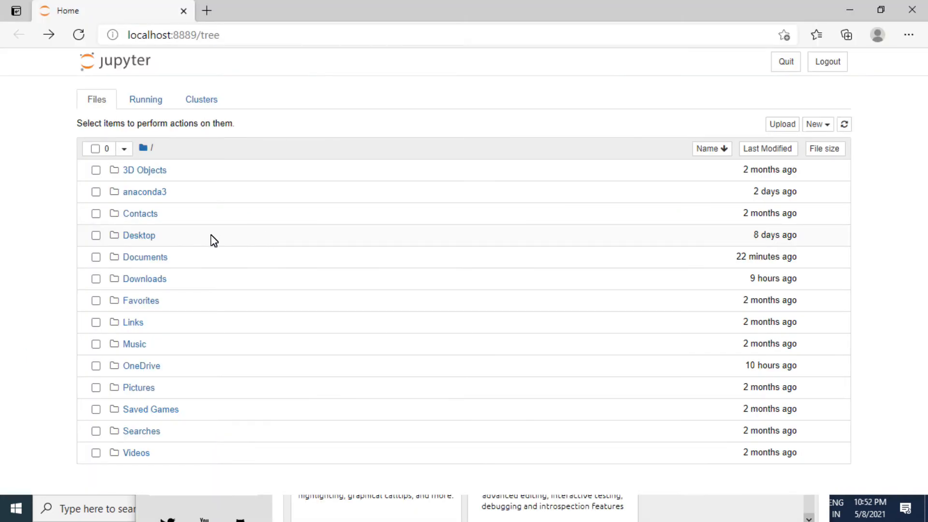
Create a new folder in the Jupyter root directory and rename it pythonprogram1.
{"action": "left_click", "coordinate": [96, 280]}
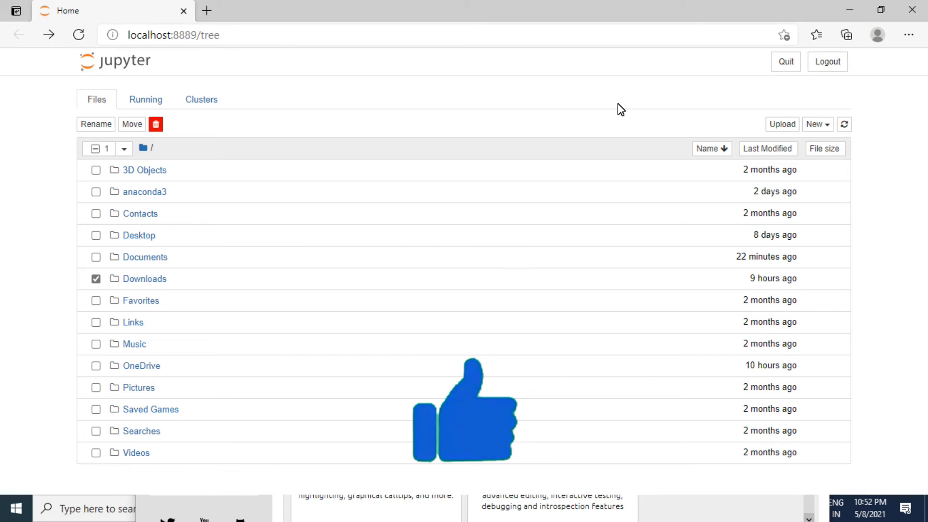
{"action": "left_click", "coordinate": [828, 124]}
{"action": "left_click", "coordinate": [773, 211]}
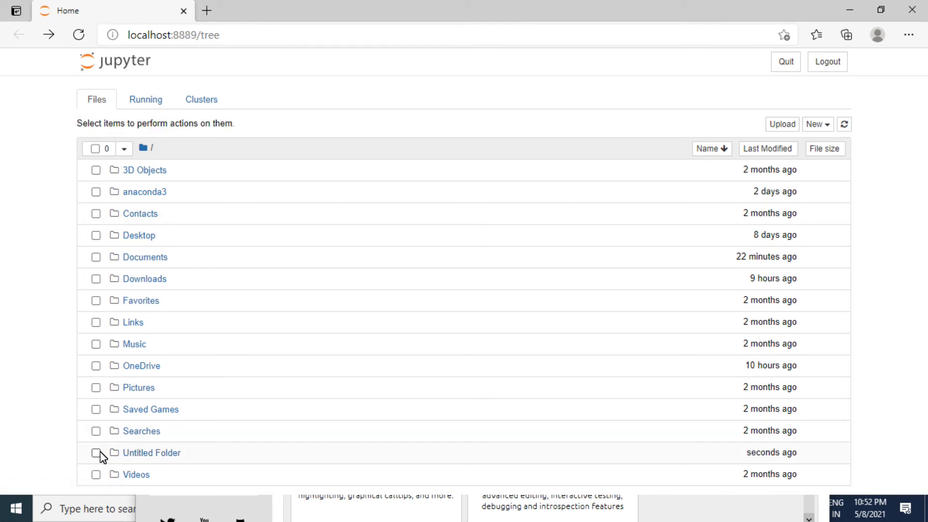
{"action": "left_click", "coordinate": [96, 454]}
{"action": "left_click", "coordinate": [108, 126]}
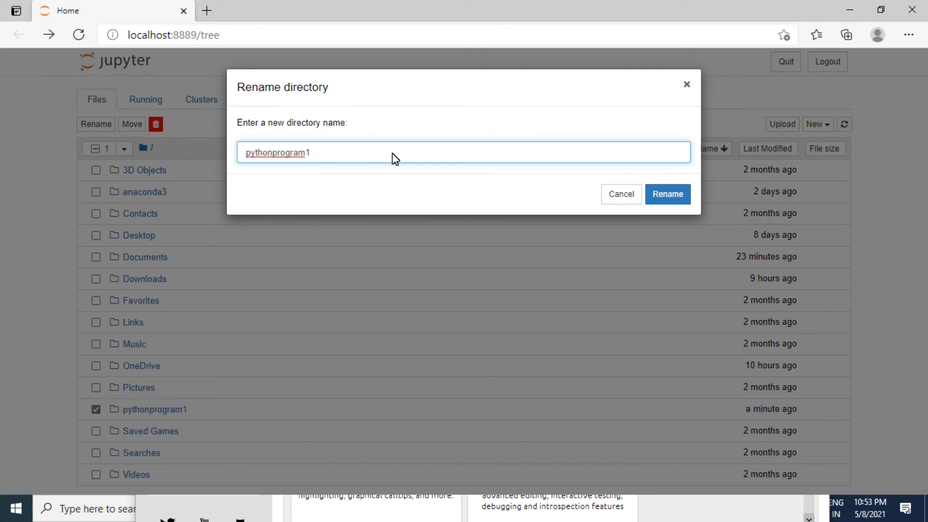
{"action": "left_click", "coordinate": [667, 198]}
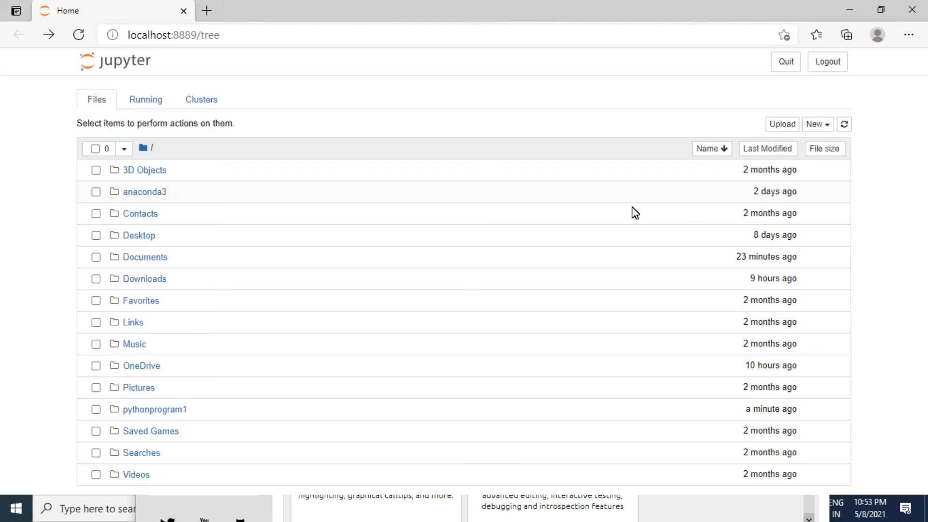
Open the pythonprogram1 folder and create a new Python 3 notebook in it.
{"action": "left_click", "coordinate": [191, 411]}
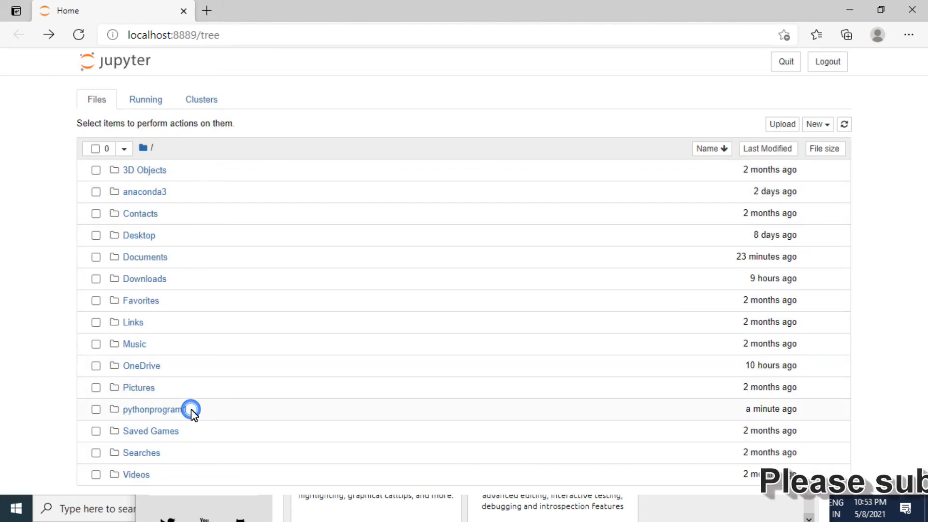
{"action": "left_click", "coordinate": [166, 411]}
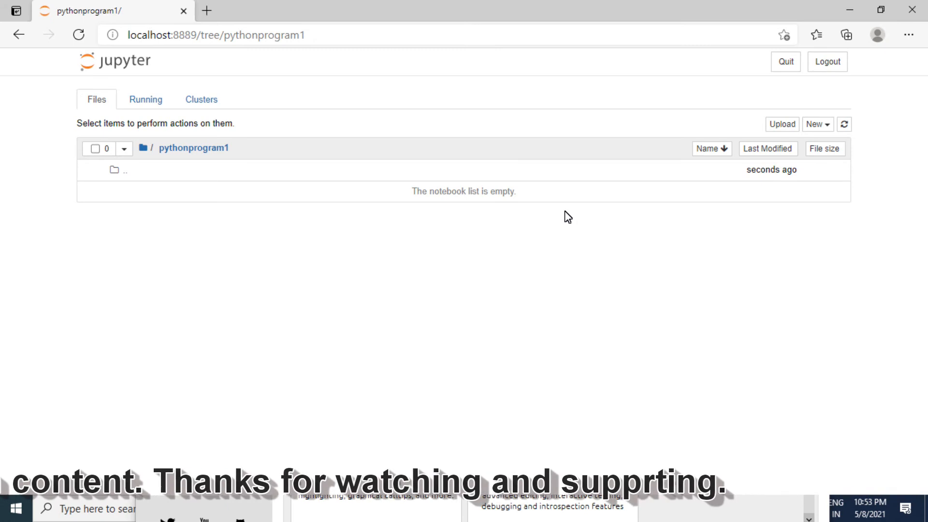
{"action": "left_click", "coordinate": [815, 127]}
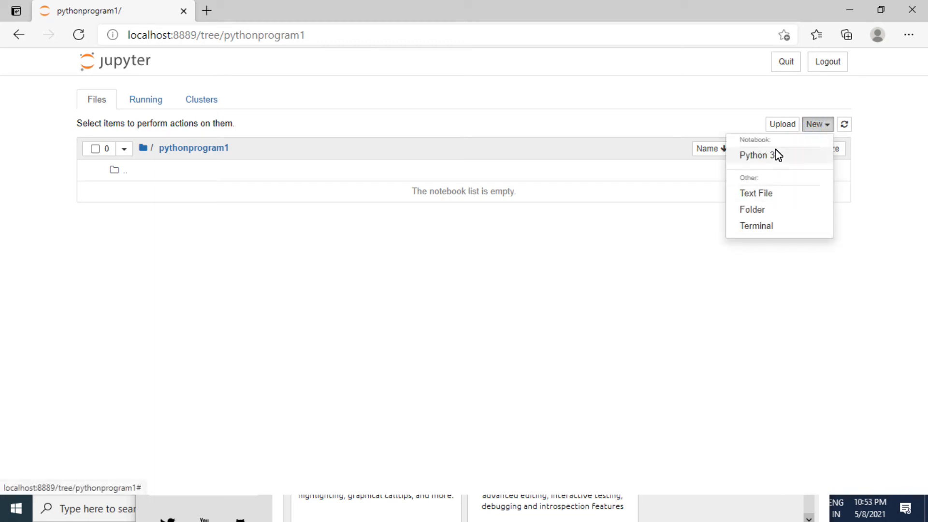
{"action": "left_click", "coordinate": [776, 150]}
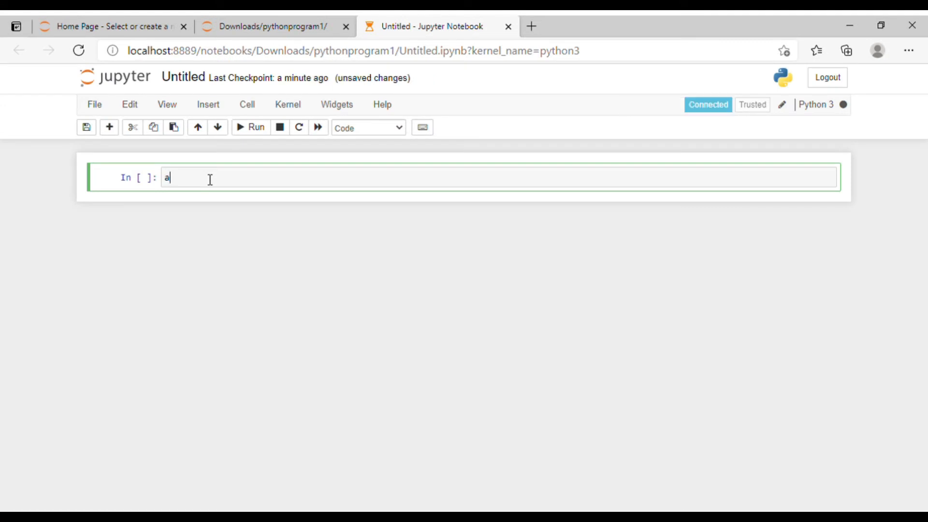
Run a first cell containing a=2 and a*a*a on separate lines, and save the notebook with a checkpoint.
{"action": "type", "text": "="}
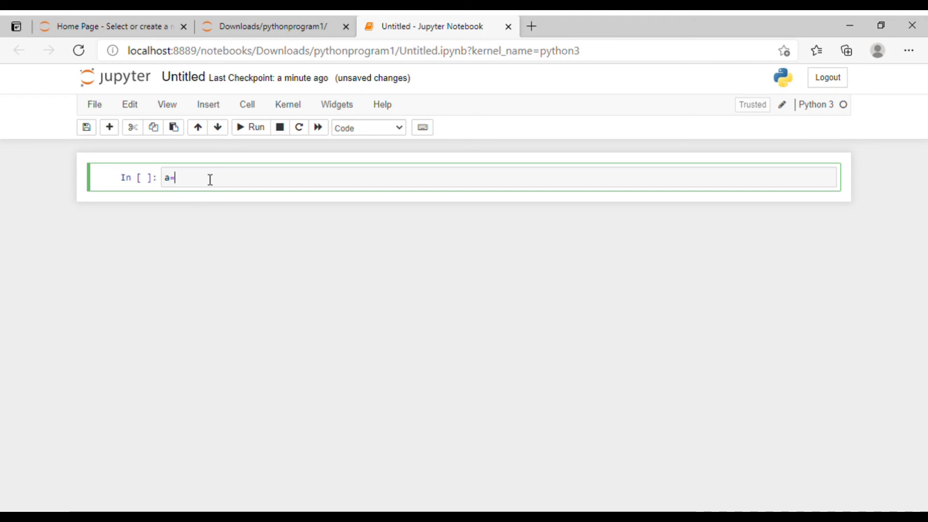
{"action": "type", "text": "2"}
{"action": "key", "text": "Return"}
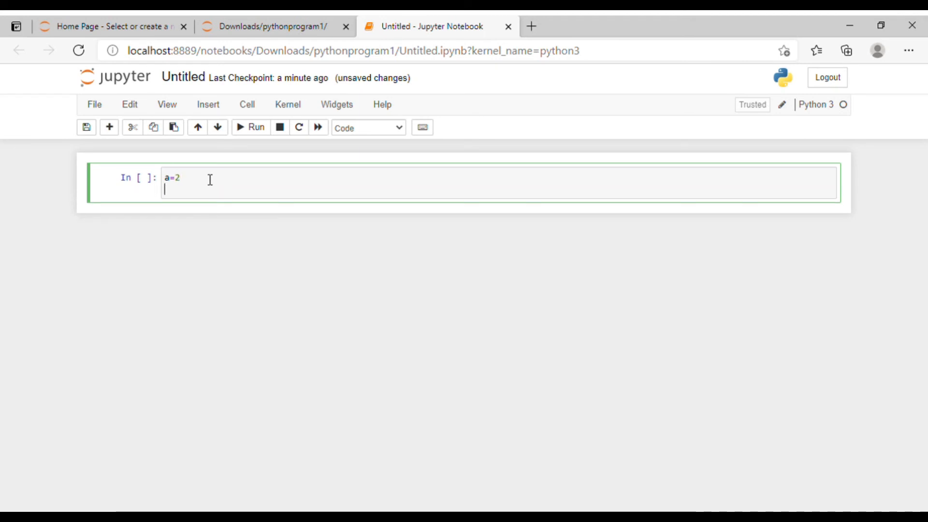
{"action": "type", "text": "a*a*a"}
{"action": "key", "text": "shift+Return"}
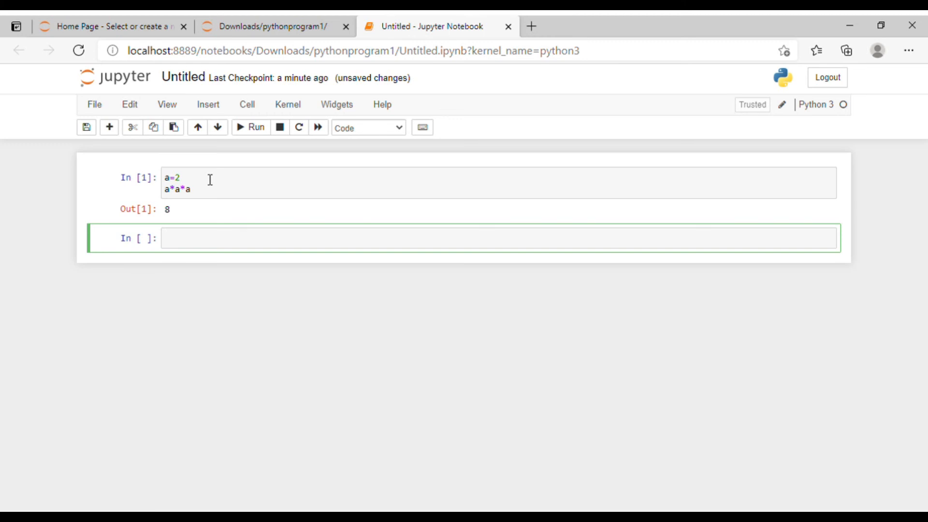
{"action": "left_click", "coordinate": [95, 106]}
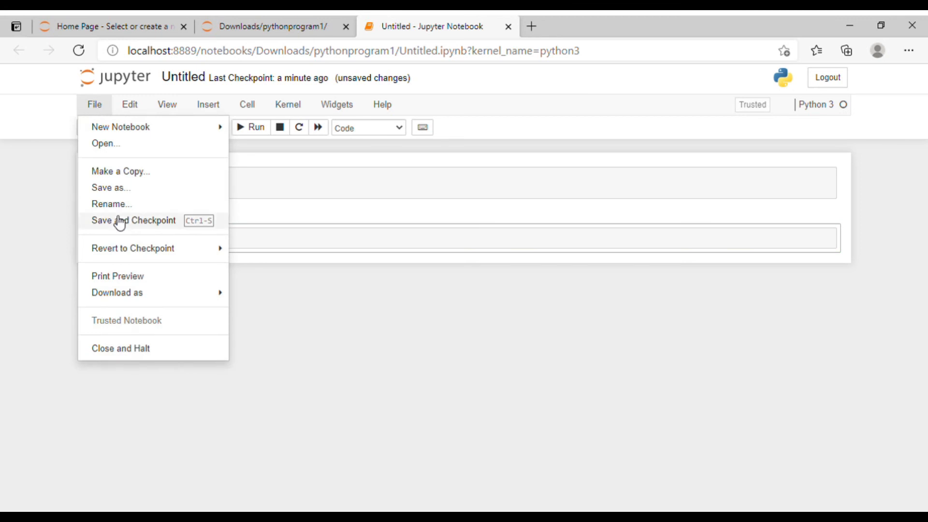
{"action": "left_click", "coordinate": [129, 221]}
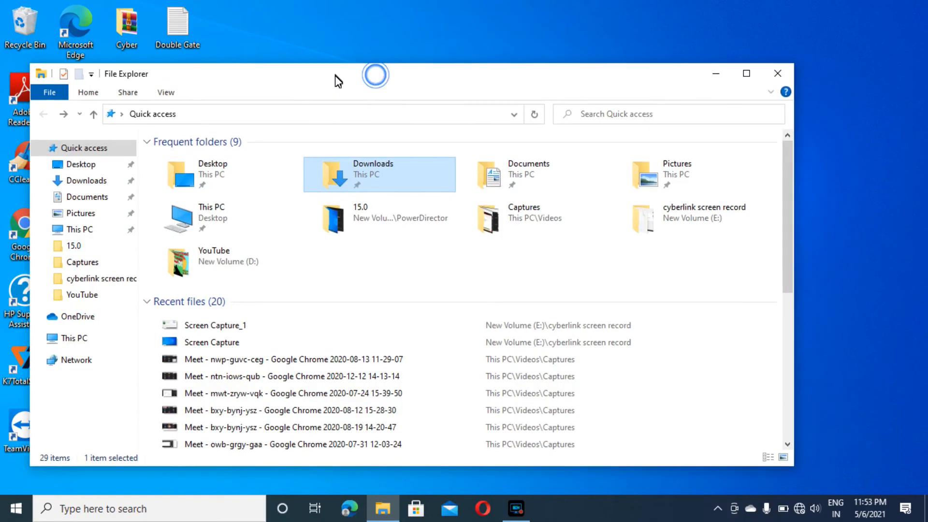
In File Explorer, open the pythonprogram1 folder inside Downloads to check for the saved notebook file.
{"action": "double_click", "coordinate": [375, 176]}
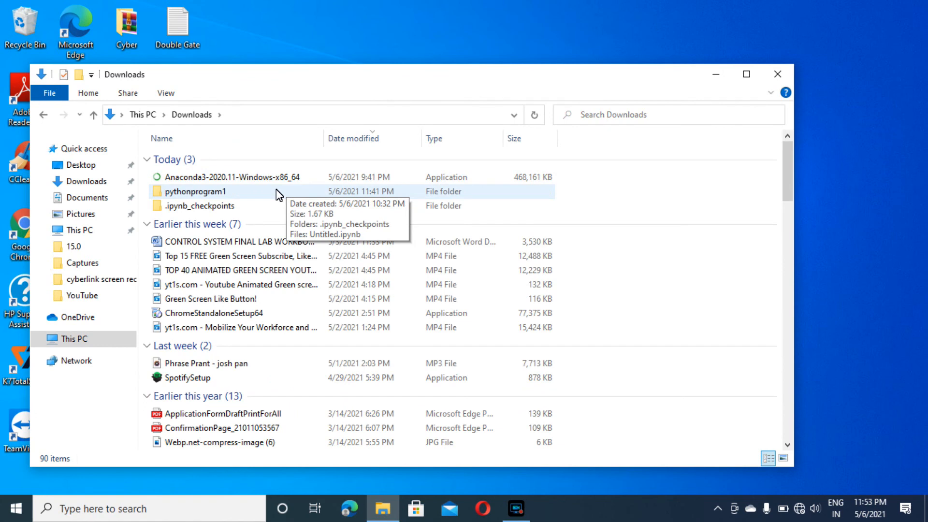
{"action": "double_click", "coordinate": [277, 191]}
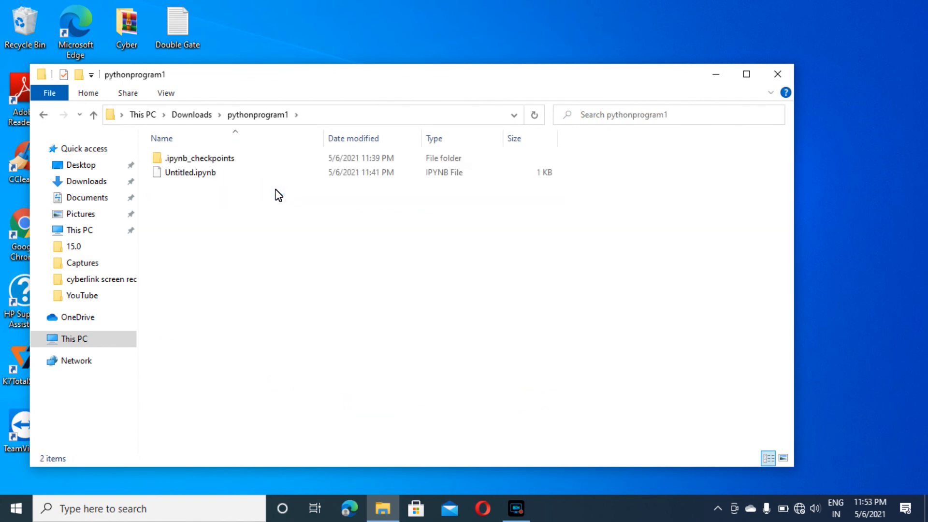